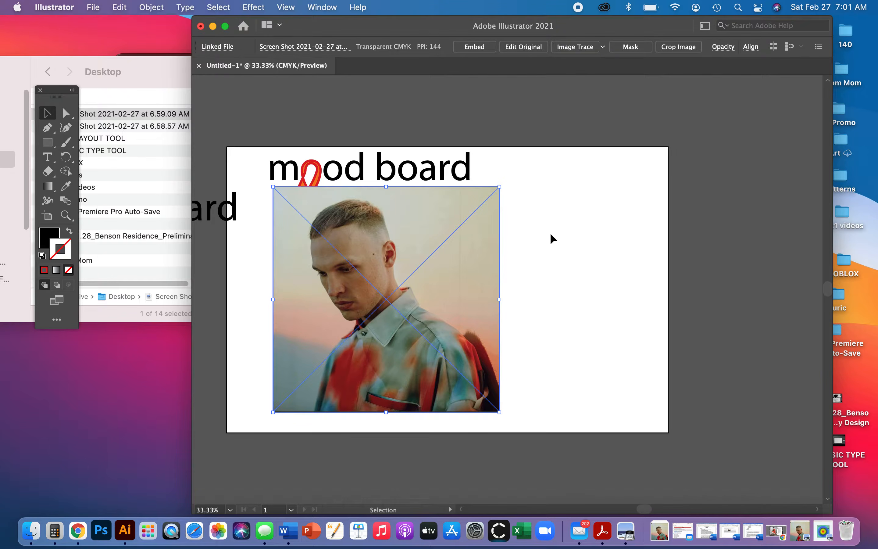
Embed the linked portrait photo and move it to the left side of the artboard, below the mood board title
{"action": "left_click", "coordinate": [139, 78]}
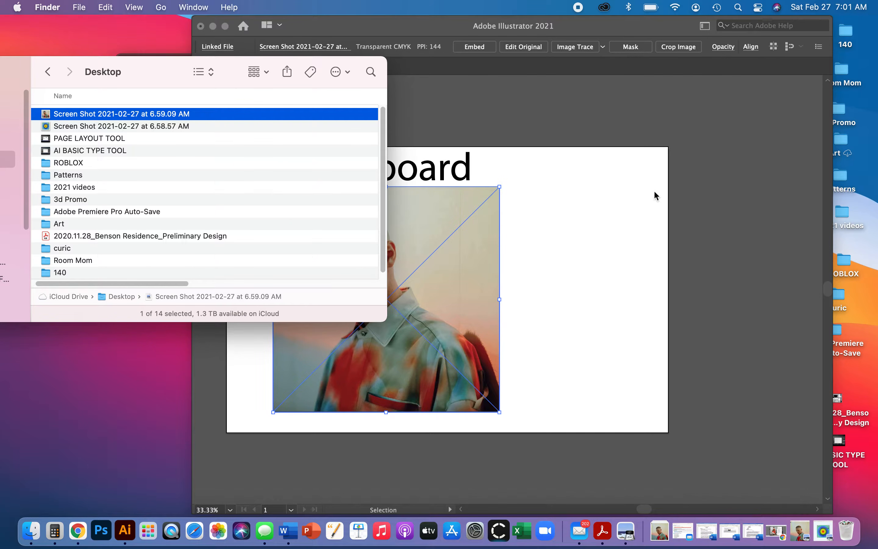
{"action": "left_click", "coordinate": [584, 210]}
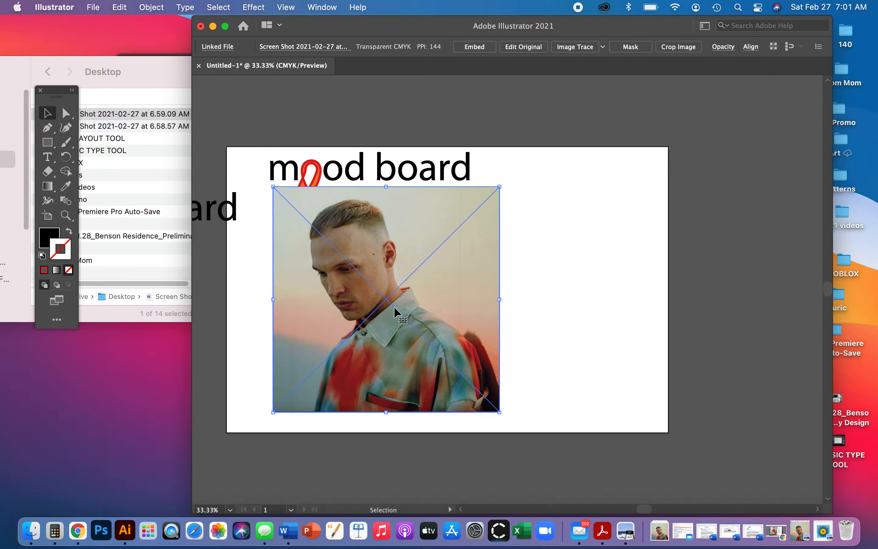
{"action": "left_click", "coordinate": [471, 51]}
{"action": "left_click", "coordinate": [602, 209]}
{"action": "left_click_drag", "start_coordinate": [485, 253], "coordinate": [447, 285]}
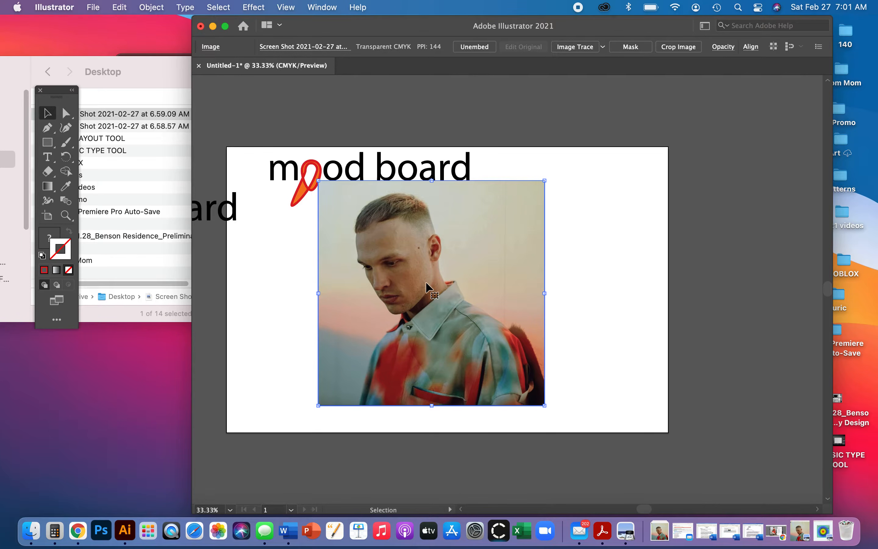
{"action": "left_click_drag", "start_coordinate": [423, 290], "coordinate": [432, 292]}
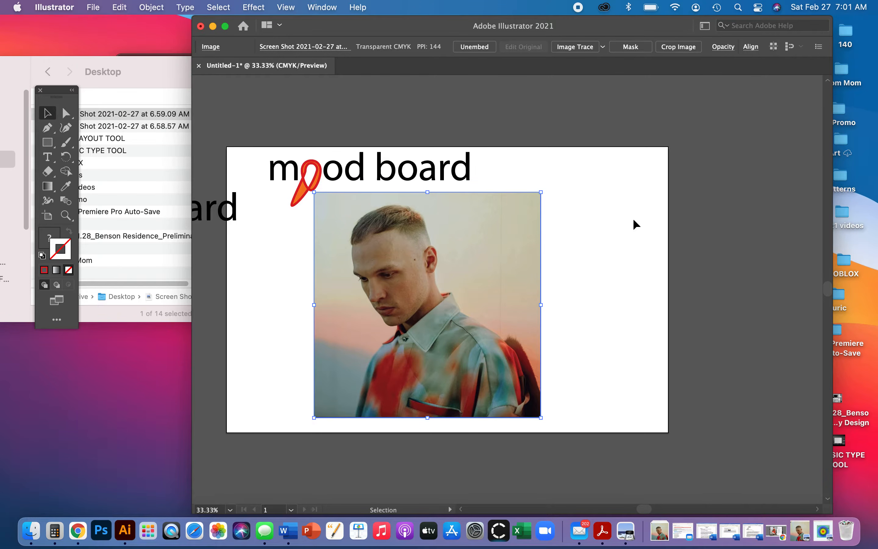
{"action": "left_click_drag", "start_coordinate": [462, 300], "coordinate": [400, 304]}
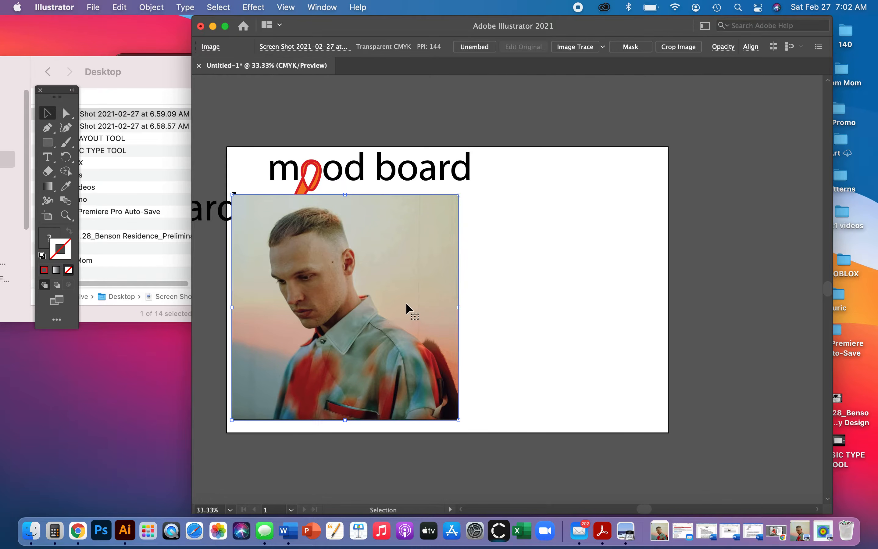
Place Screen Shot 2021-02-27 at 6.58.57 AM on the artboard, embed it, and position it overlapping the portrait's right edge
{"action": "left_click", "coordinate": [151, 88]}
{"action": "left_click_drag", "start_coordinate": [128, 126], "coordinate": [580, 330]}
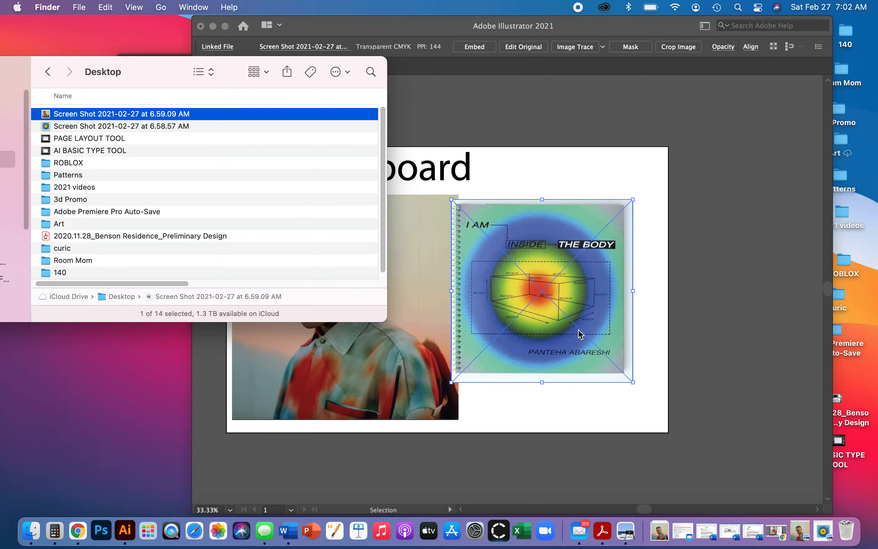
{"action": "left_click", "coordinate": [492, 58]}
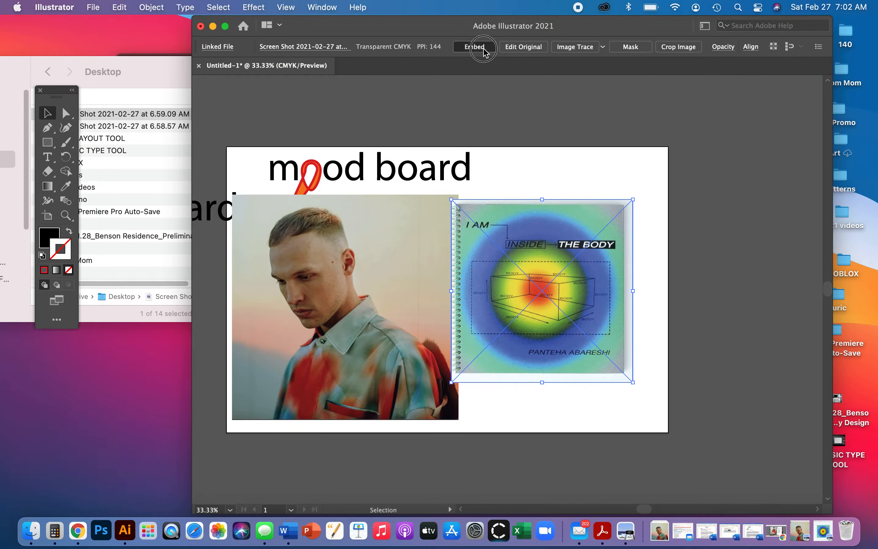
{"action": "left_click", "coordinate": [474, 46]}
{"action": "left_click_drag", "start_coordinate": [586, 302], "coordinate": [557, 323]}
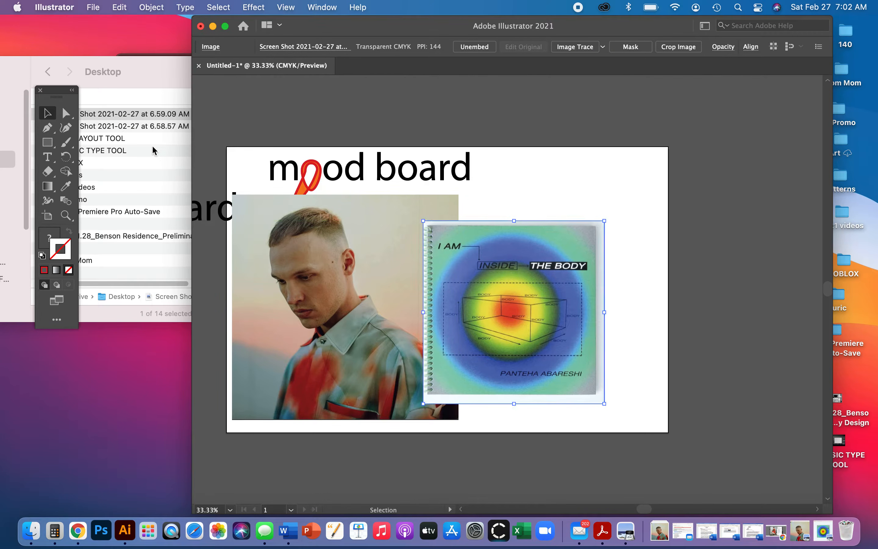
Preview Screen Shot 2021-02-27 at 6.58.57 AM from Finder, then open the file in Illustrator as its own document
{"action": "left_click", "coordinate": [123, 127]}
{"action": "double_click", "coordinate": [123, 128]}
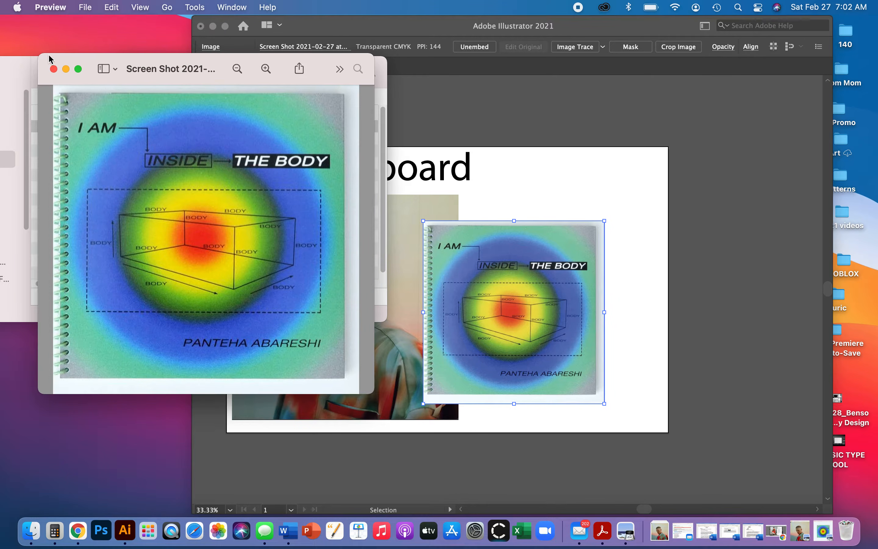
{"action": "left_click", "coordinate": [53, 69]}
{"action": "left_click_drag", "start_coordinate": [80, 127], "coordinate": [125, 540]}
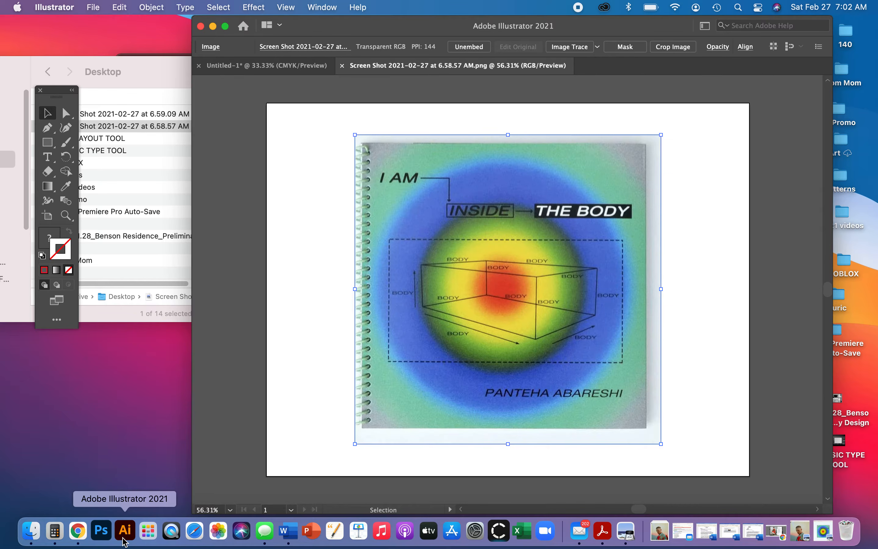
Transfer the notebook image from its own document into Untitled-1, remove the earlier copy, and overlap it with the portrait's right side
{"action": "left_click", "coordinate": [327, 386]}
{"action": "mouse_move", "coordinate": [488, 346]}
{"action": "left_mouse_down"}
{"action": "mouse_move", "coordinate": [475, 261]}
{"action": "mouse_move", "coordinate": [489, 349]}
{"action": "left_mouse_up"}
{"action": "key", "text": "Delete"}
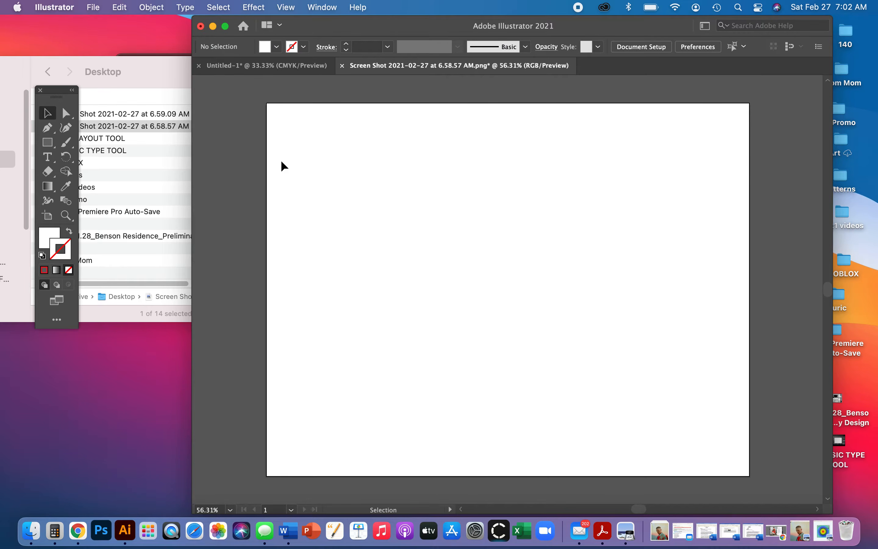
{"action": "left_click", "coordinate": [269, 70]}
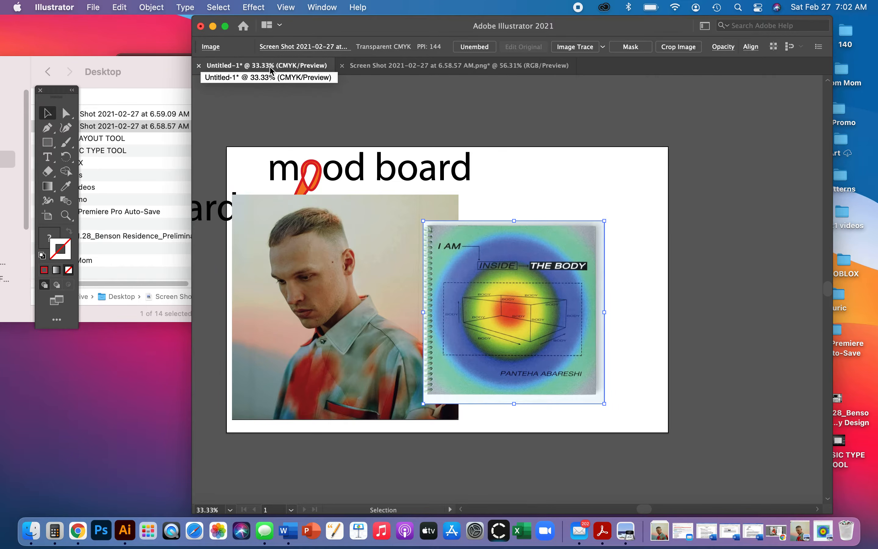
{"action": "left_click", "coordinate": [579, 385]}
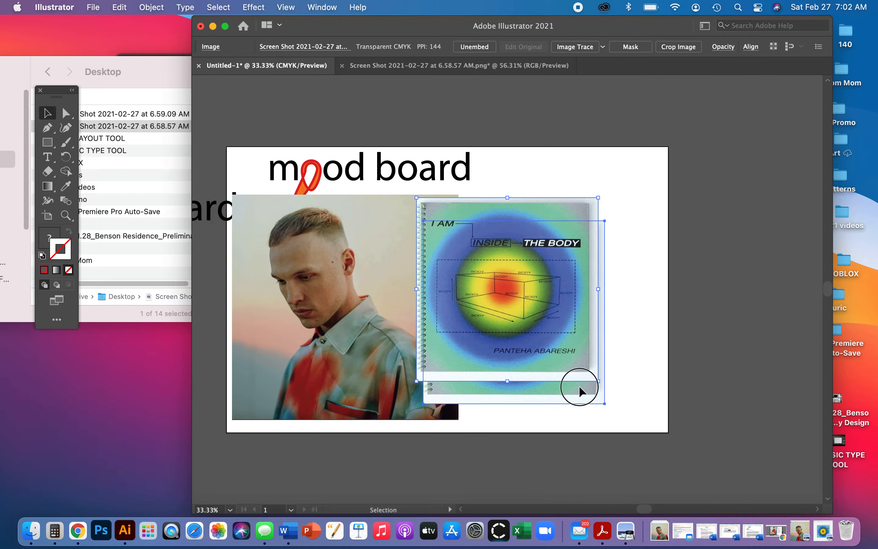
{"action": "key", "text": "Delete"}
{"action": "left_click_drag", "start_coordinate": [565, 307], "coordinate": [549, 324]}
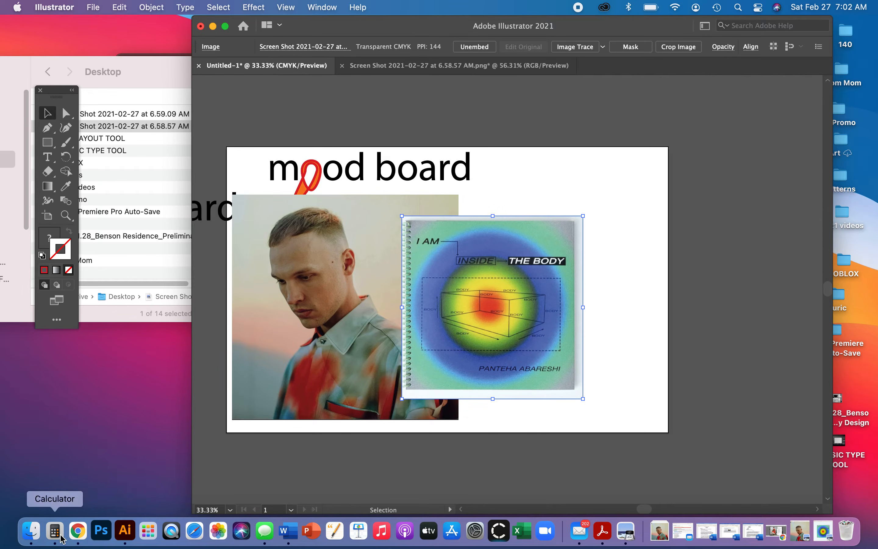
Switch to Chrome, check the Mac's system overview in About This Mac, and close it
{"action": "left_click", "coordinate": [78, 531]}
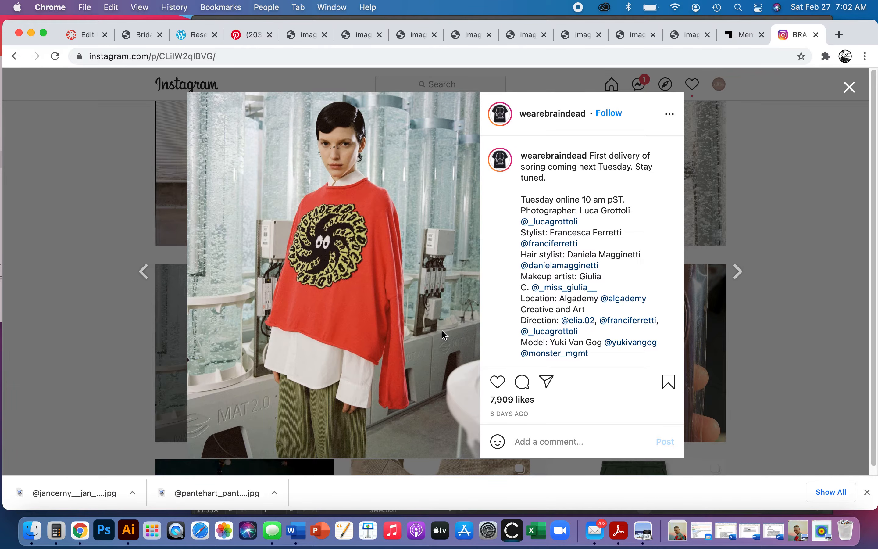
{"action": "left_click", "coordinate": [19, 8]}
{"action": "left_click", "coordinate": [30, 24]}
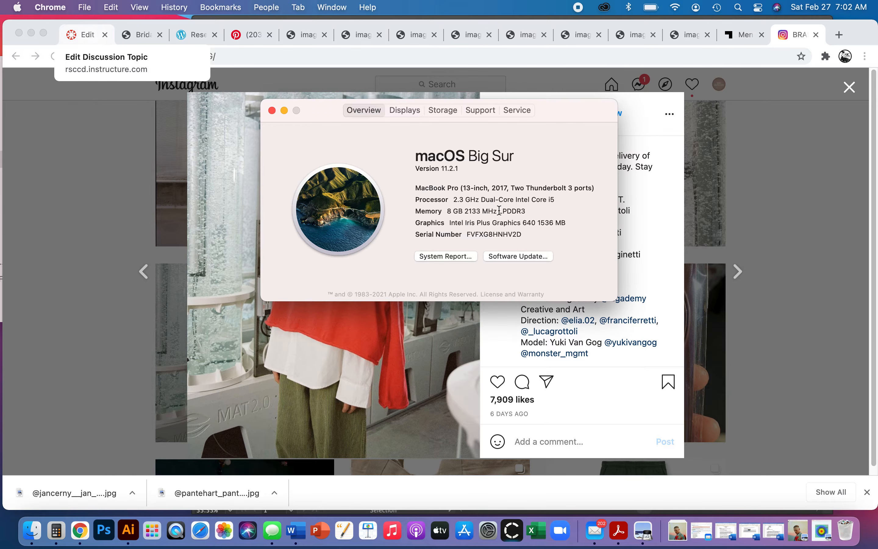
{"action": "left_click", "coordinate": [272, 111]}
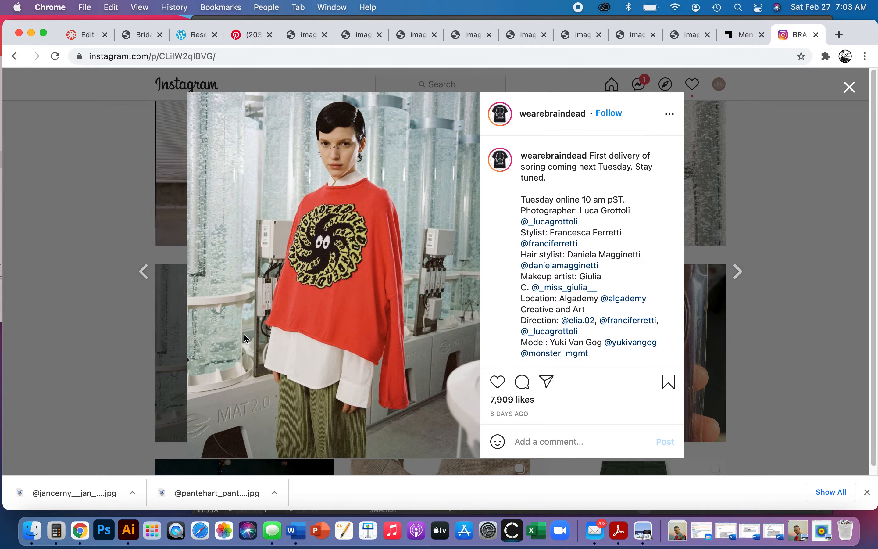
{"action": "key", "text": "super+shift+5"}
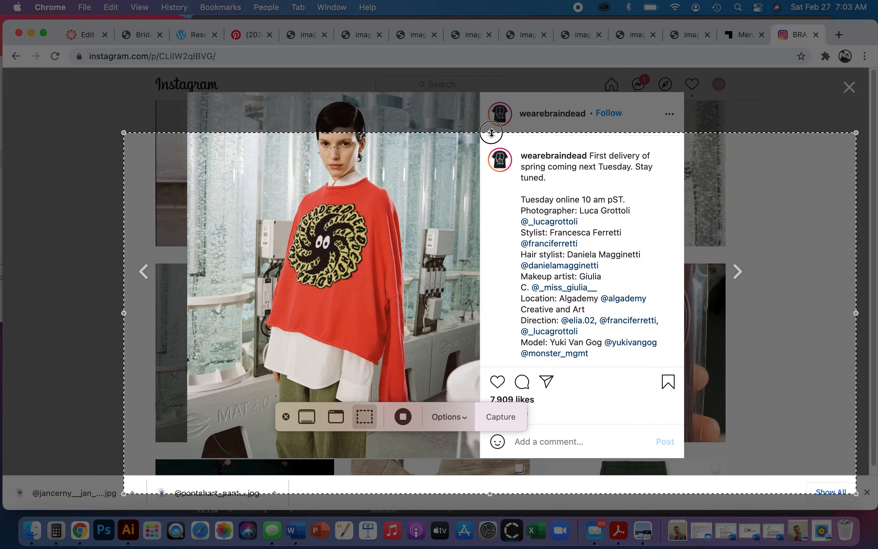
{"action": "left_click_drag", "start_coordinate": [488, 132], "coordinate": [462, 94]}
{"action": "left_click_drag", "start_coordinate": [120, 492], "coordinate": [241, 424]}
{"action": "left_click_drag", "start_coordinate": [856, 259], "coordinate": [456, 259]}
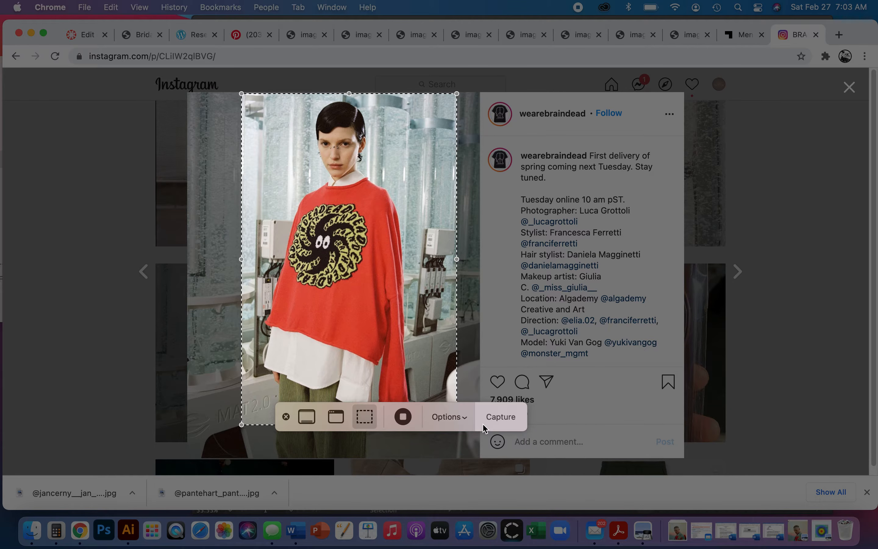
{"action": "left_click", "coordinate": [286, 417]}
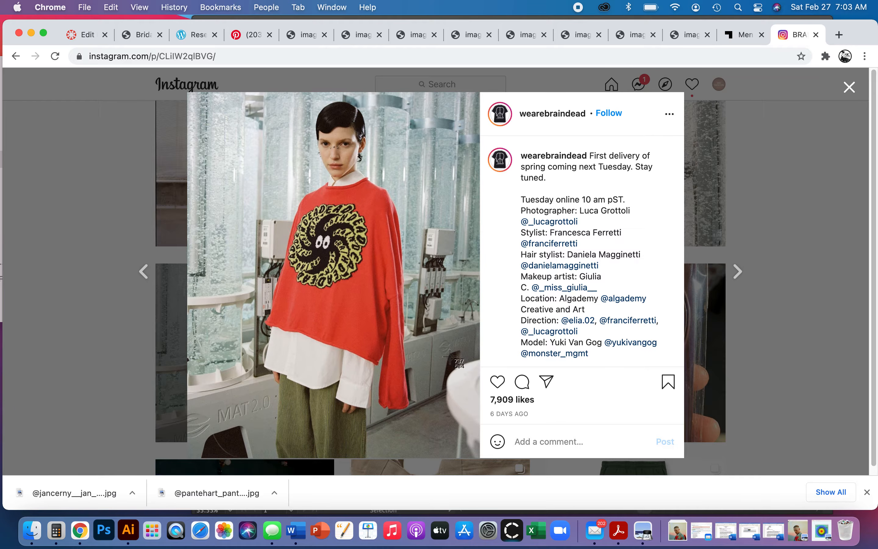
Capture the red sweater photo from the Instagram post, paste it into Illustrator's Untitled-1, and place it over the notebook's right half
{"action": "key", "text": "super+shift+4"}
{"action": "left_click_drag", "start_coordinate": [239, 108], "coordinate": [440, 410]}
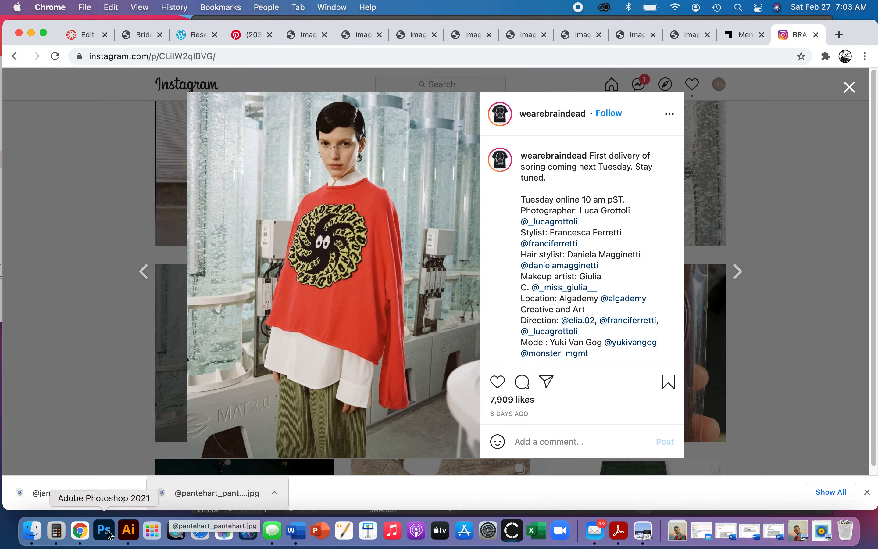
{"action": "left_click", "coordinate": [128, 530]}
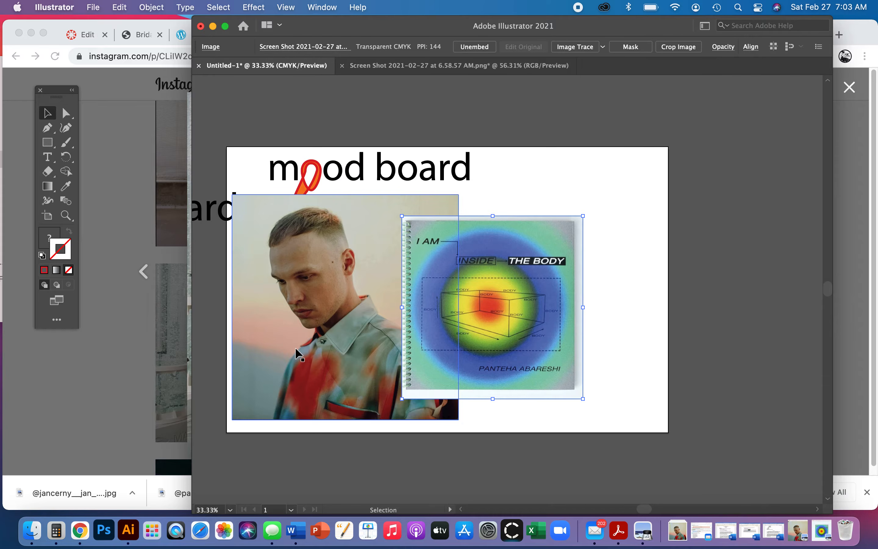
{"action": "key", "text": "super+v"}
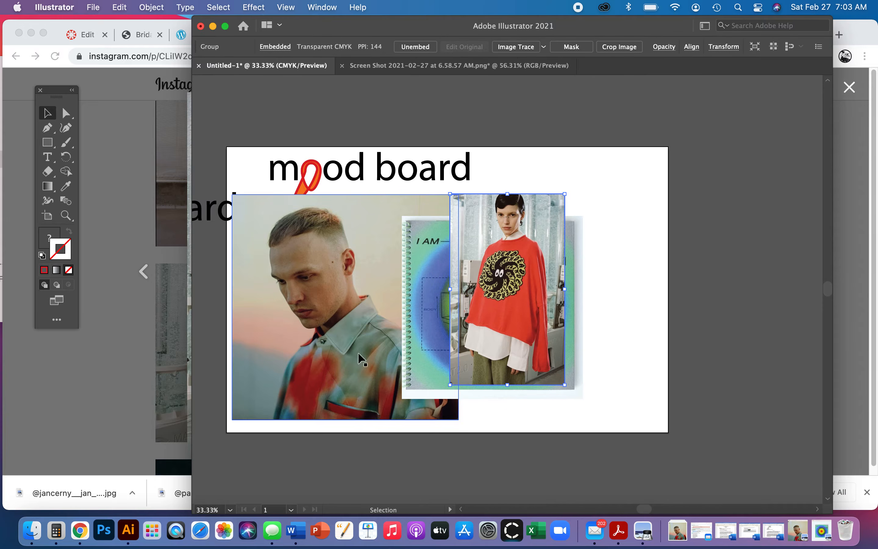
{"action": "left_click_drag", "start_coordinate": [472, 296], "coordinate": [515, 269]}
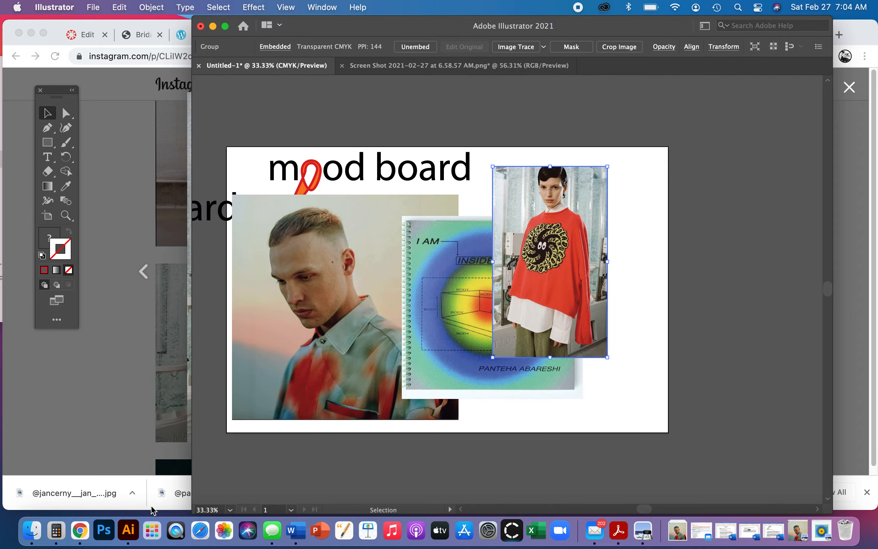
Screenshot the sweater photo in Chrome again, then return to Illustrator and move the pasted sweater photo between the portrait and notebook
{"action": "left_click", "coordinate": [86, 531]}
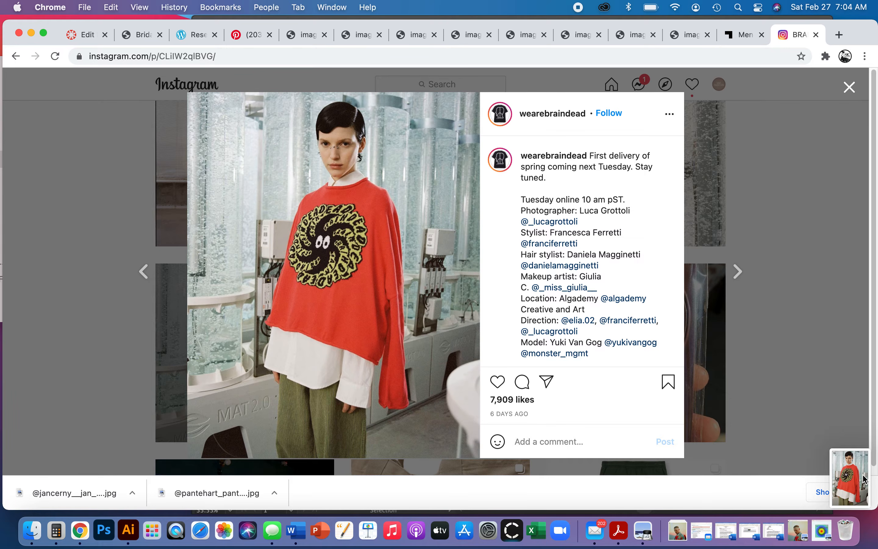
{"action": "left_click", "coordinate": [130, 538]}
{"action": "left_click_drag", "start_coordinate": [590, 301], "coordinate": [420, 316]}
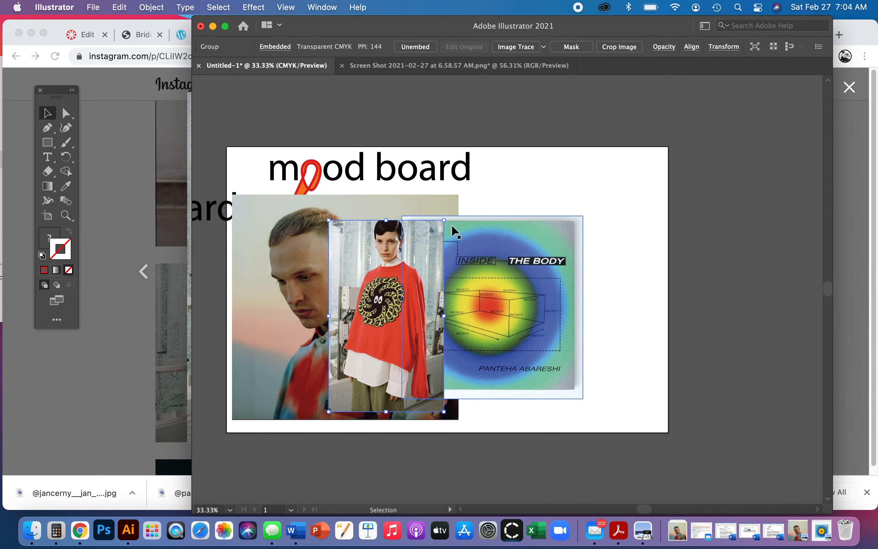
Undo a free stretch of the sweater photo and enlarge it proportionally up to the artboard's top edge
{"action": "left_click_drag", "start_coordinate": [444, 221], "coordinate": [623, 128]}
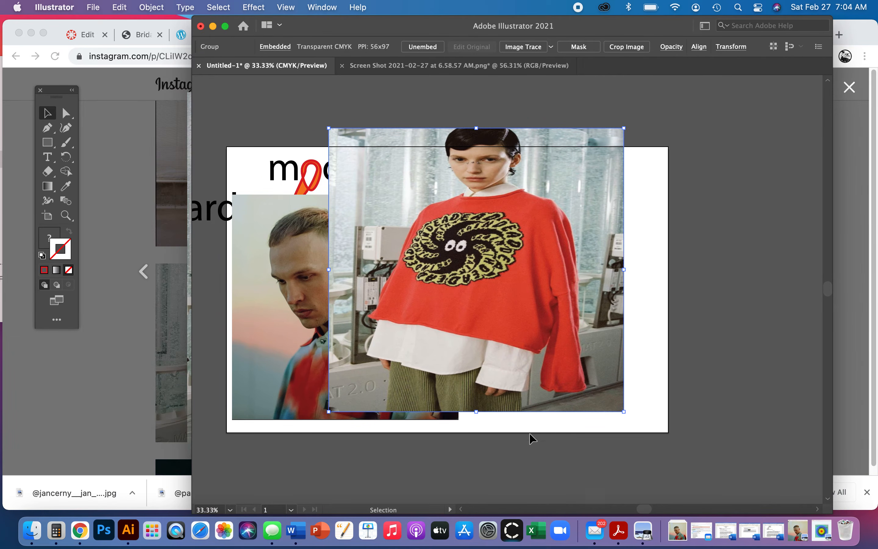
{"action": "key", "text": "super+z"}
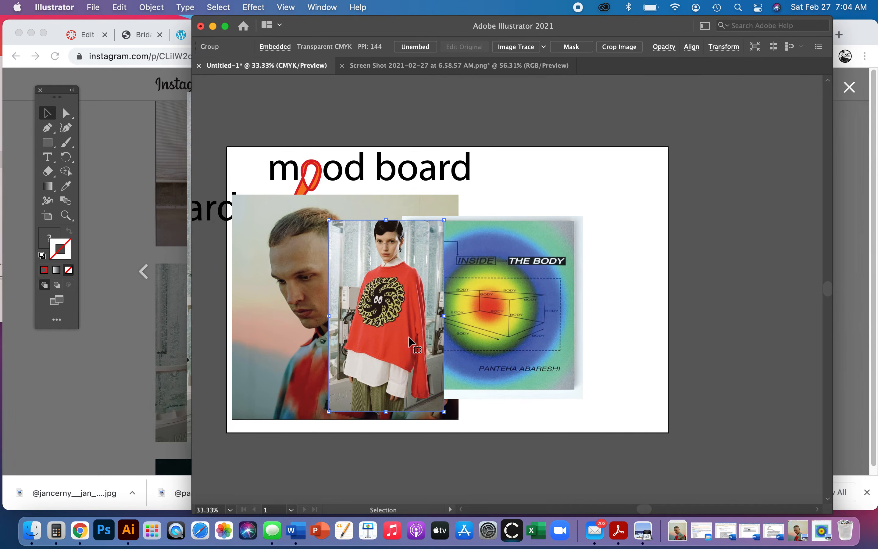
{"action": "left_click_drag", "start_coordinate": [444, 220], "coordinate": [510, 147]}
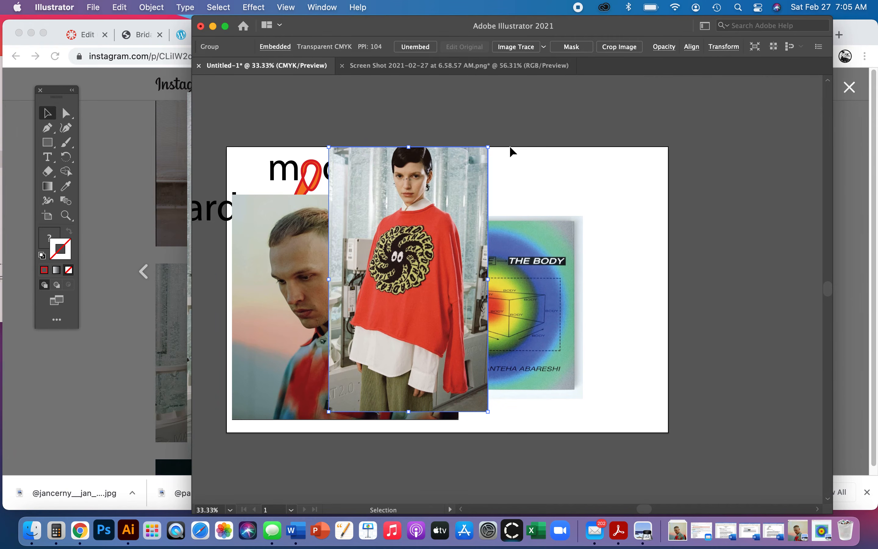
Try shrinking the portrait photo without keeping its proportions and moving it up, then undo both changes
{"action": "left_click", "coordinate": [319, 209]}
{"action": "left_click_drag", "start_coordinate": [459, 195], "coordinate": [376, 311]}
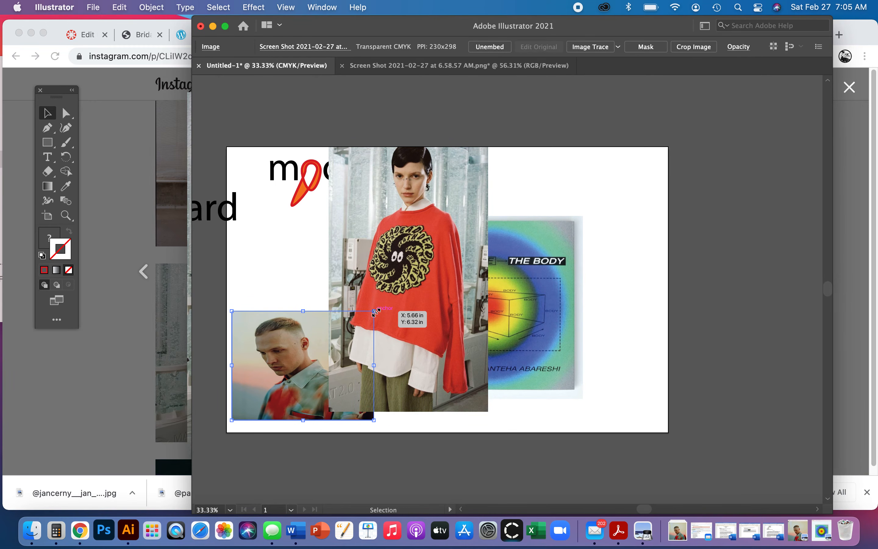
{"action": "left_click_drag", "start_coordinate": [304, 335], "coordinate": [299, 266]}
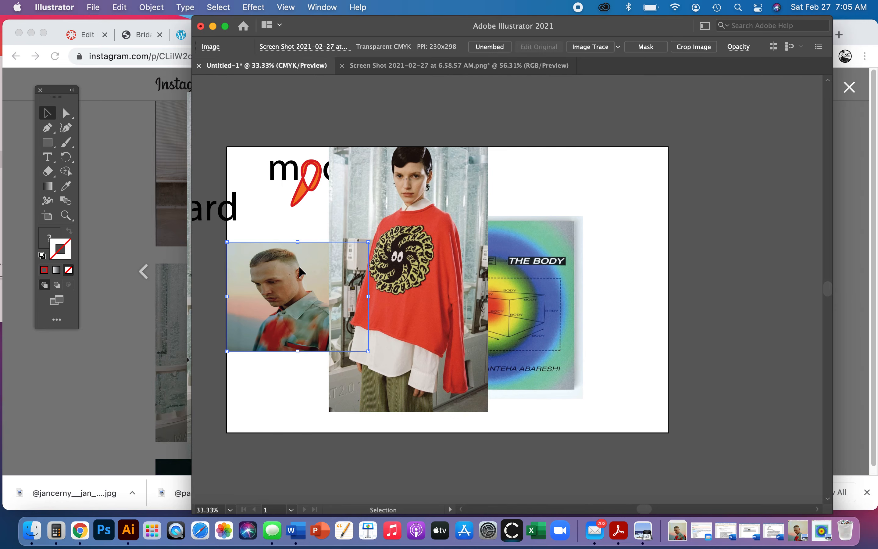
{"action": "key", "text": "super+z"}
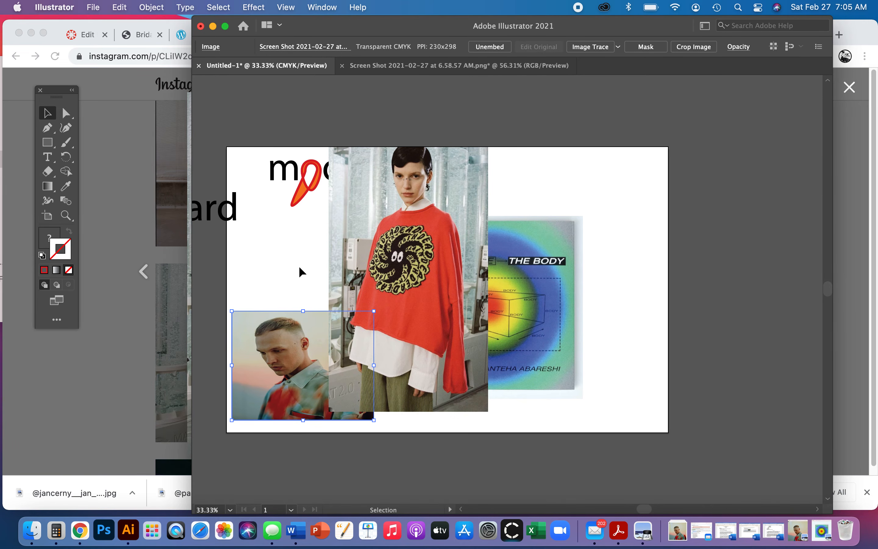
{"action": "key", "text": "super+z"}
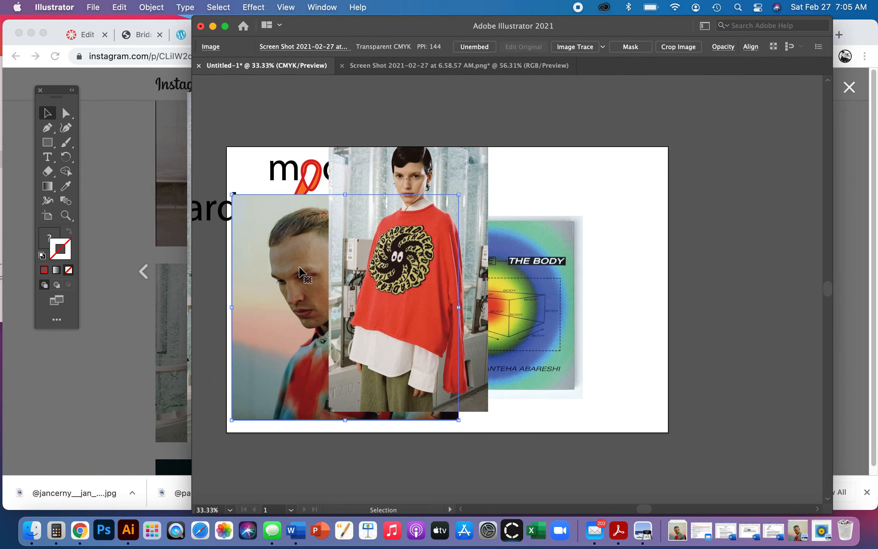
Enlarge the notebook image proportionally from its upper-right corner, past the artboard's top and right edges
{"action": "left_click", "coordinate": [551, 285]}
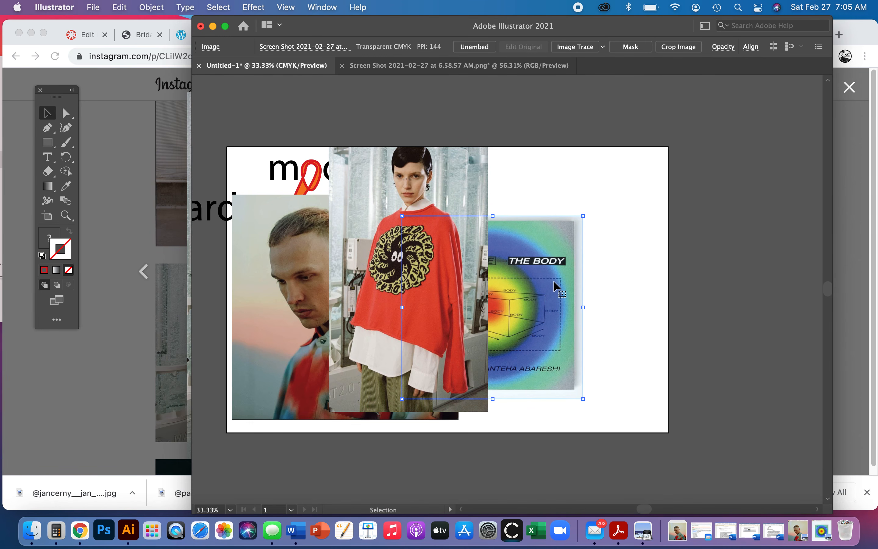
{"action": "left_click_drag", "start_coordinate": [583, 217], "coordinate": [727, 108]}
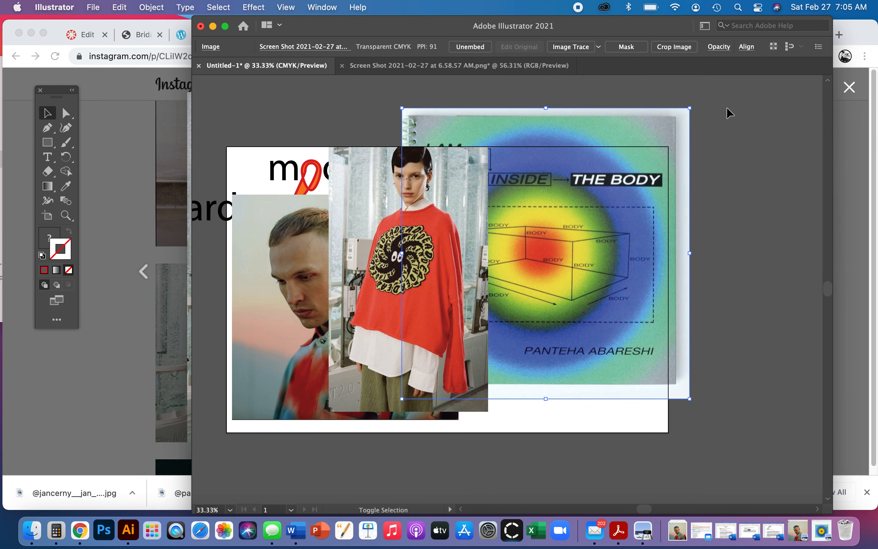